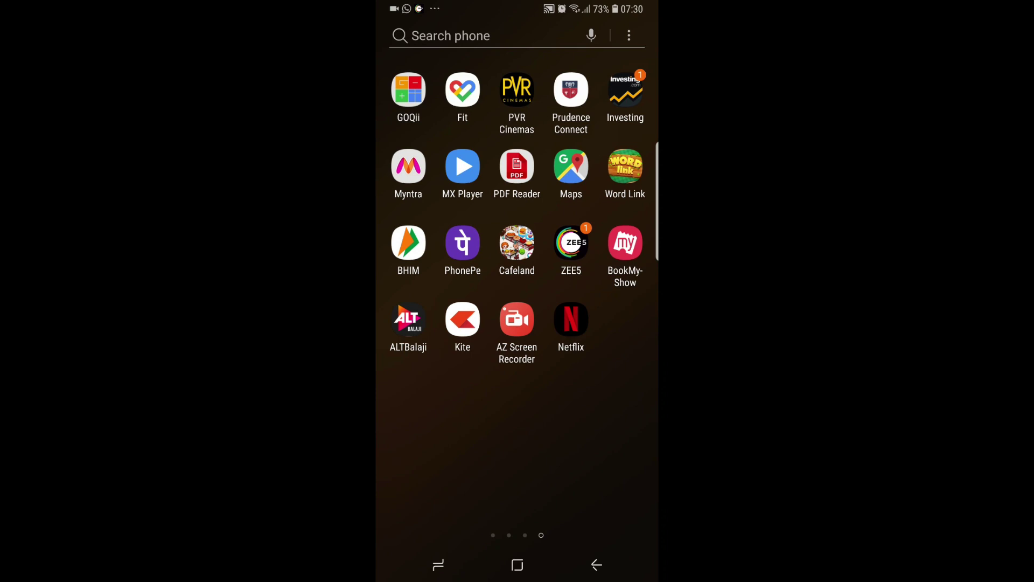
Uninstall Netflix from the app drawer and swipe back to the first page of apps
left_click(571, 319)
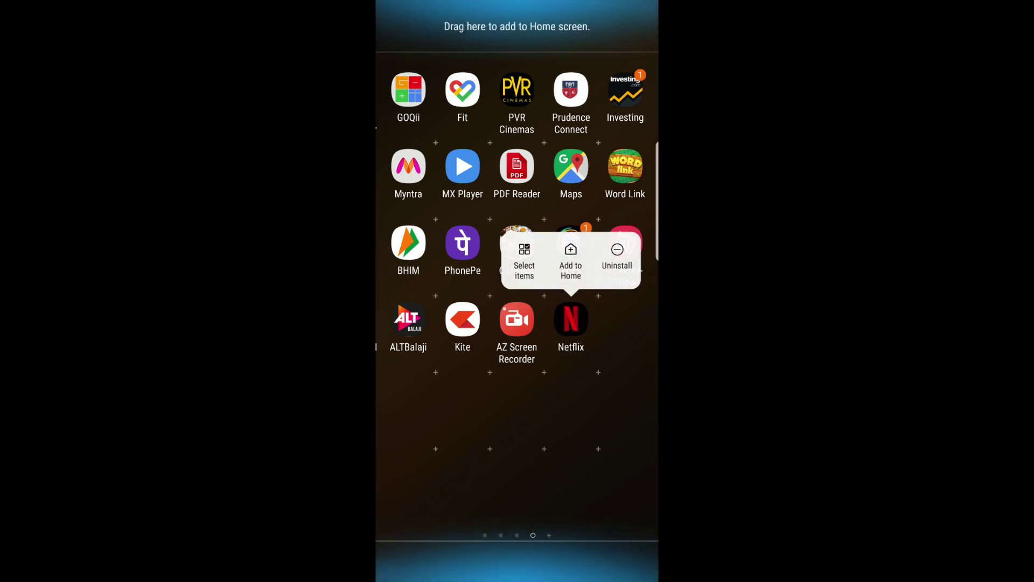
left_click(617, 254)
left_click(611, 320)
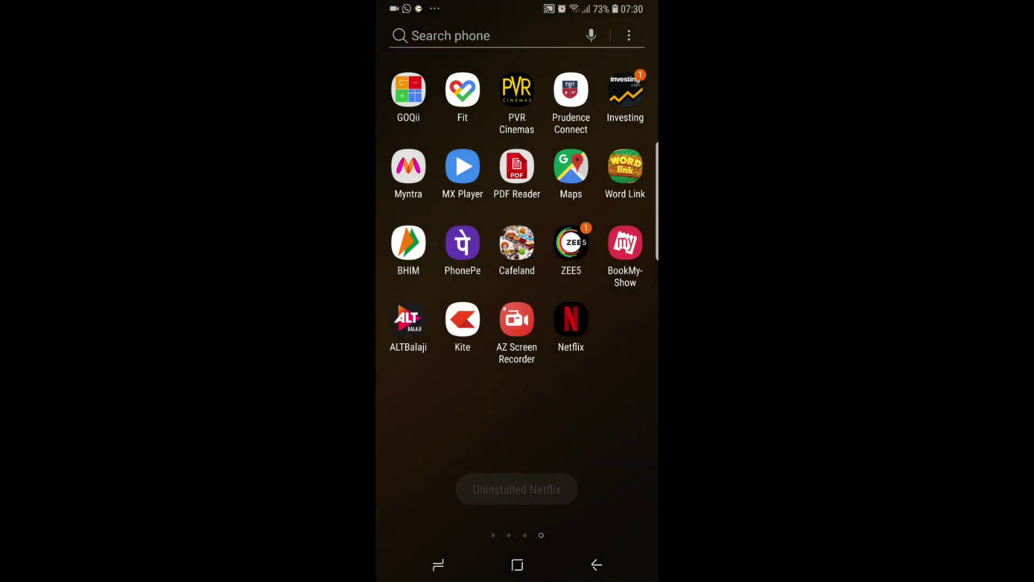
left_click_drag(437, 243, 614, 243)
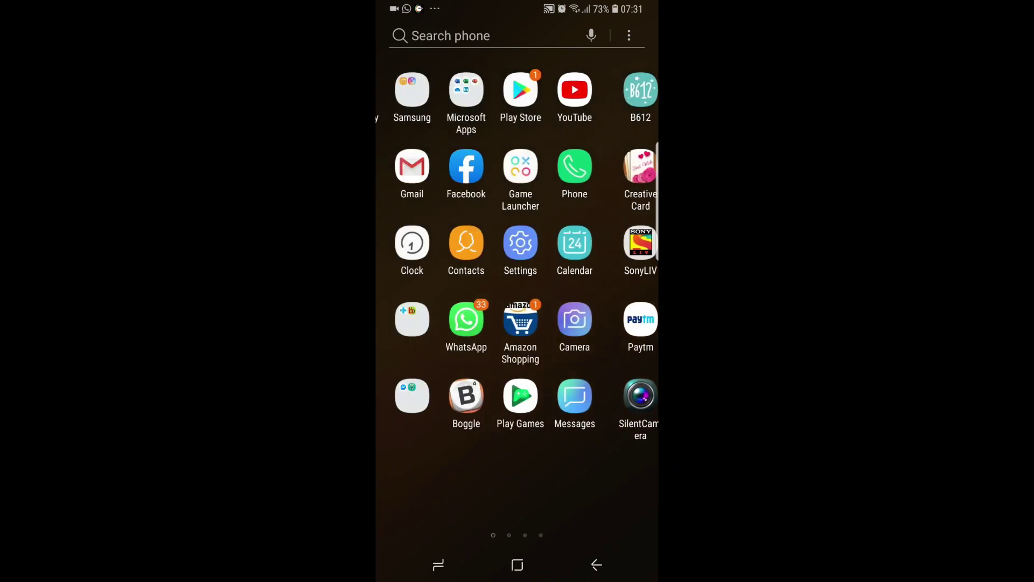
Search Google Play Store for 'netflix', trimming the past 'netflix india' query
left_click(571, 89)
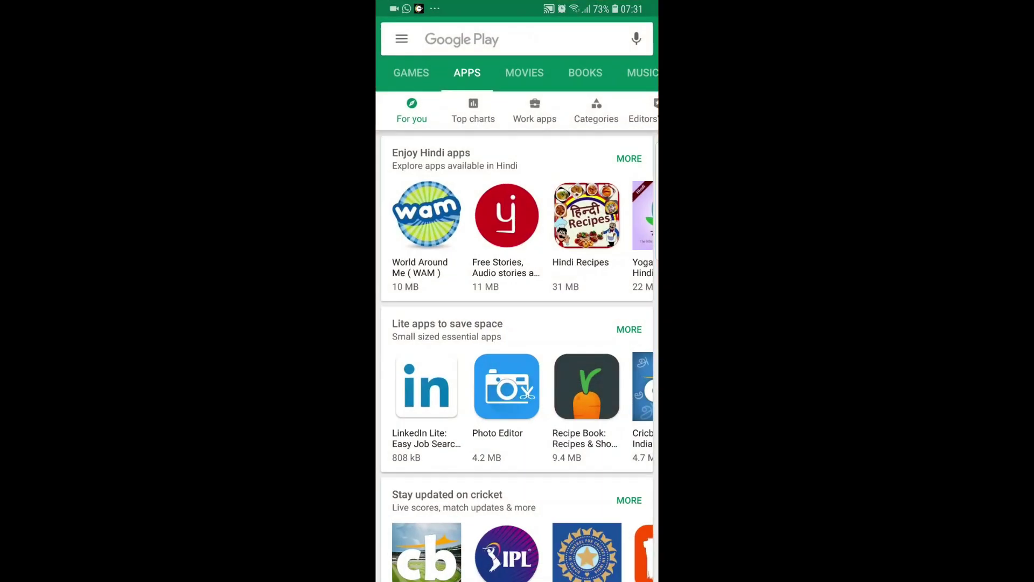
left_click(485, 40)
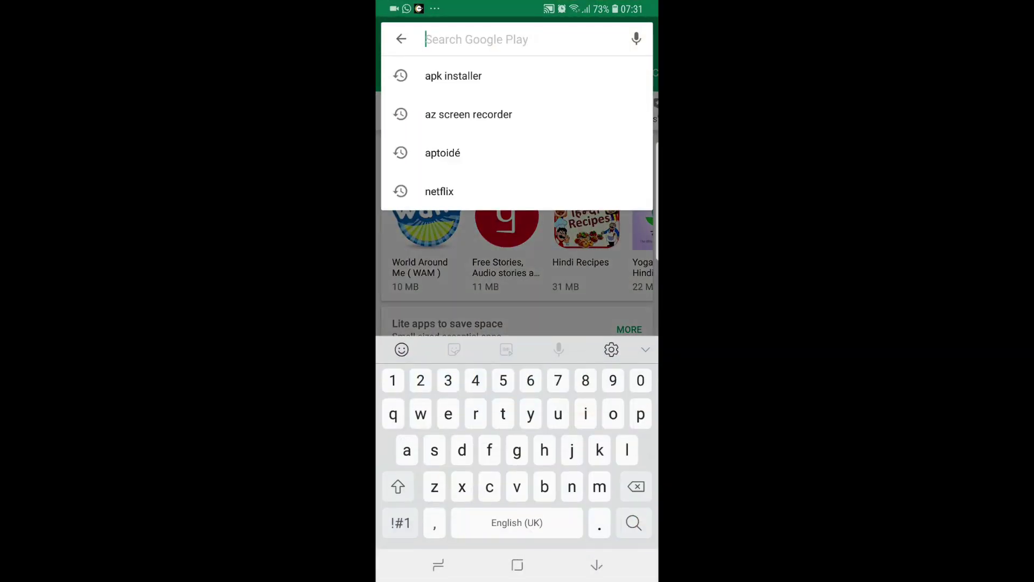
type("net")
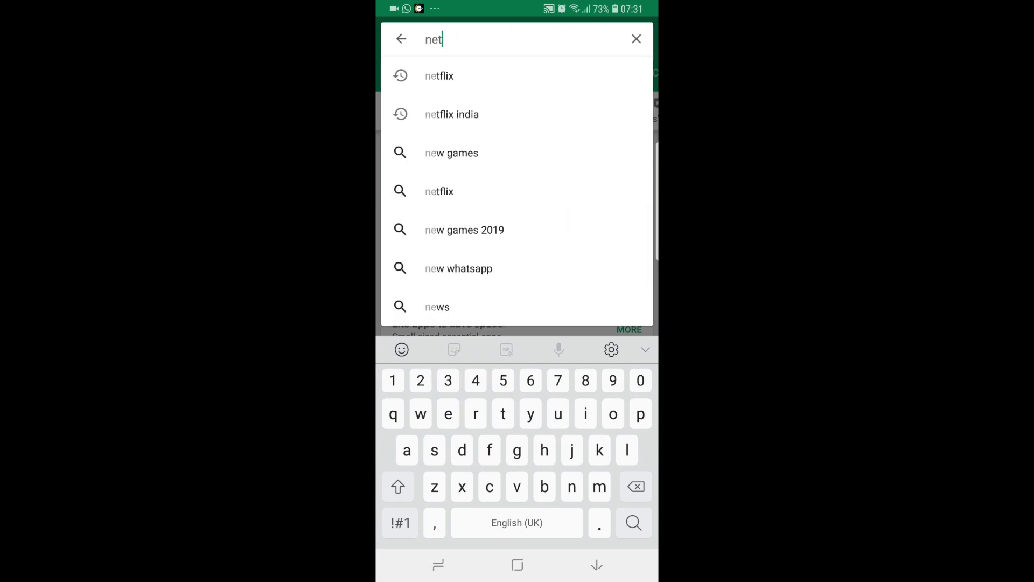
type("flix")
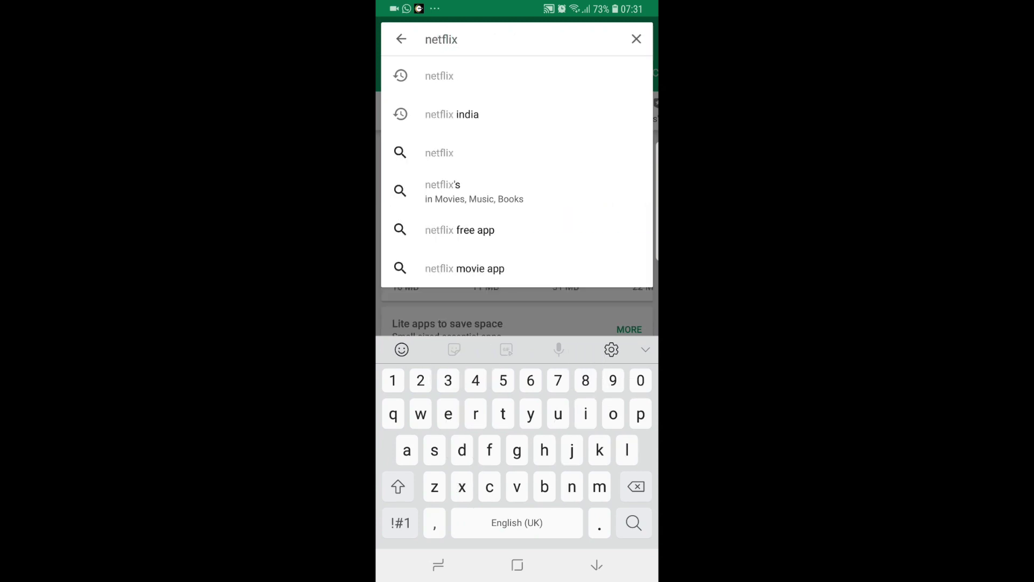
left_click(452, 113)
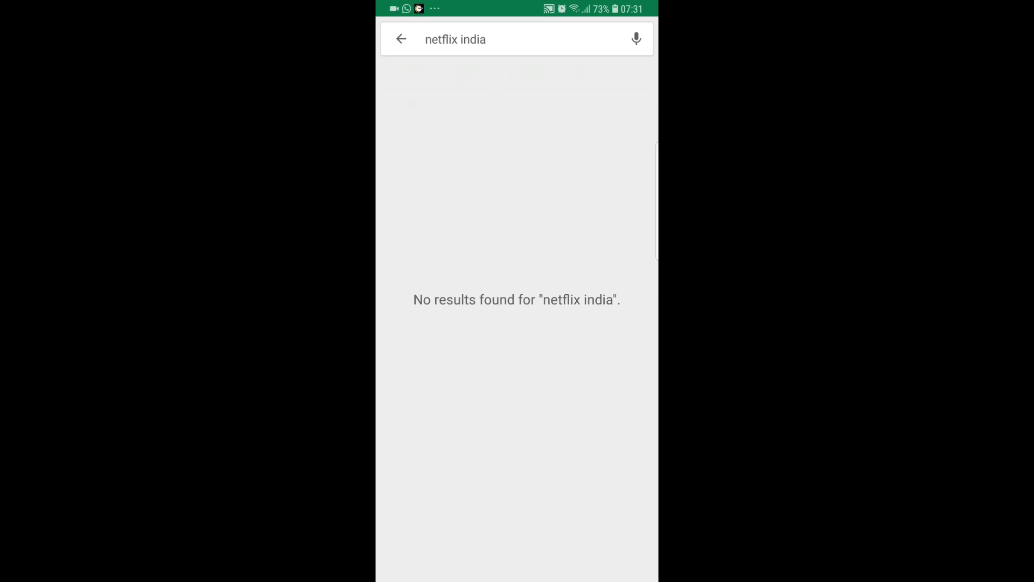
left_click(518, 39)
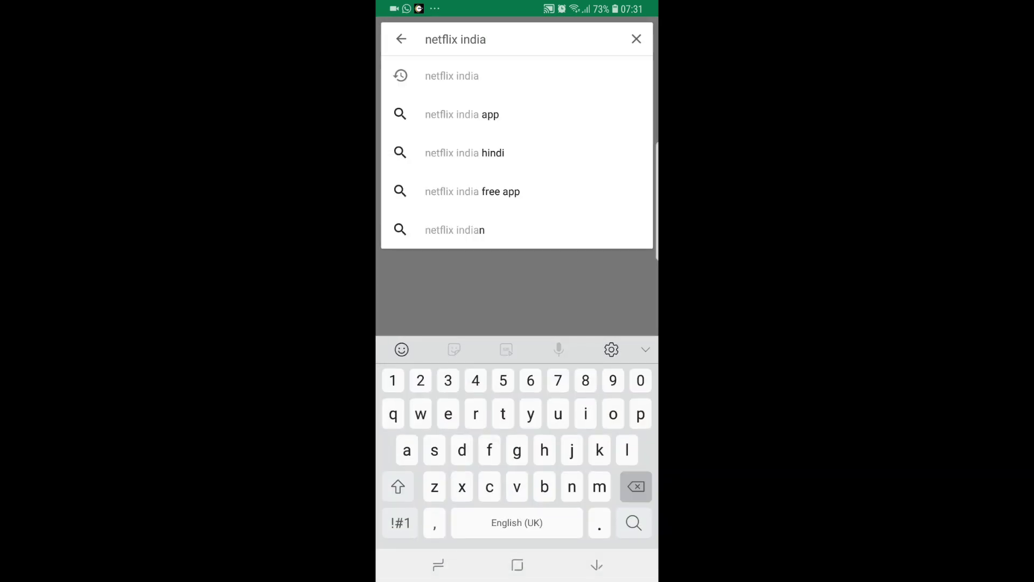
key("BackSpace")
key("BackSpace")
key("BackSpace")
key("BackSpace")
key("BackSpace")
key("BackSpace")
key("Return")
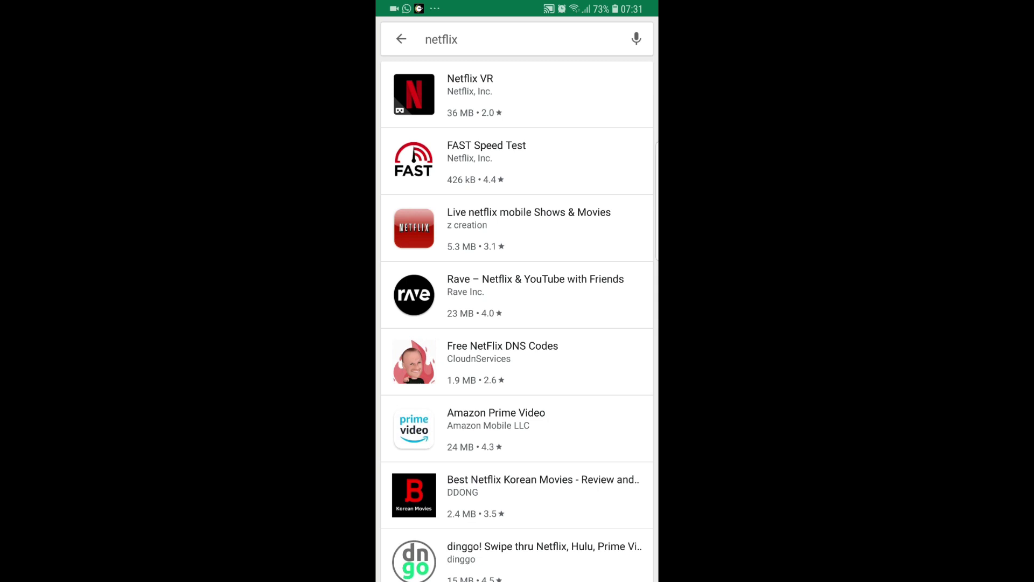
scroll(517, 300, "down", 5)
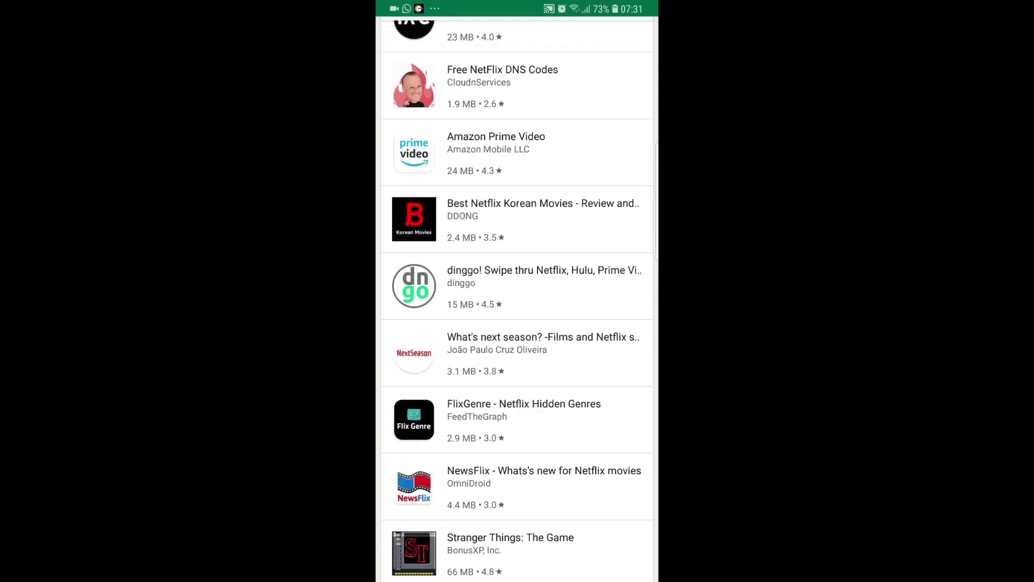
scroll(517, 299, "up", 5)
Leave the Play Store and page back through the app drawer to the first page
key("Escape")
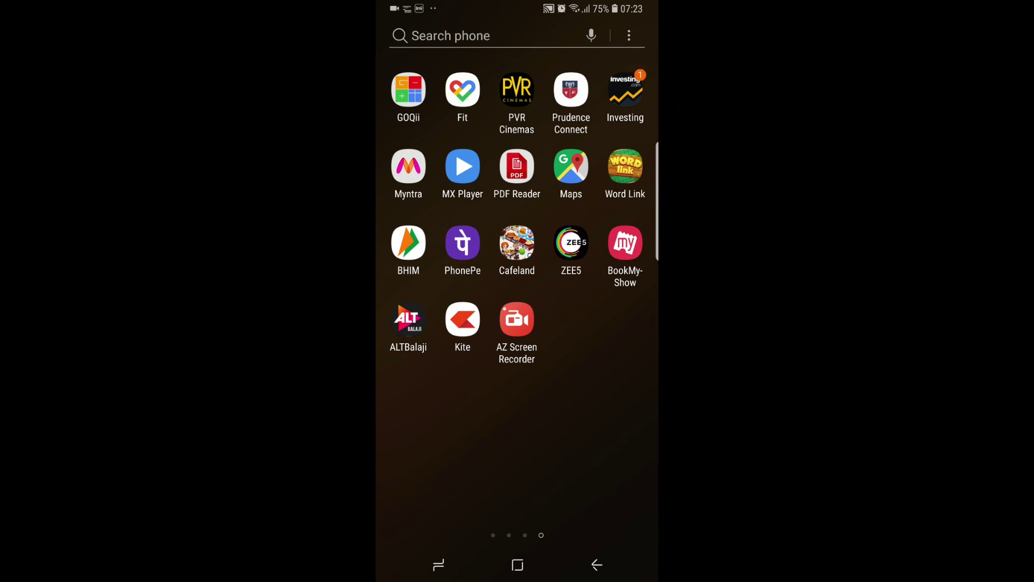
left_click_drag(437, 323, 614, 323)
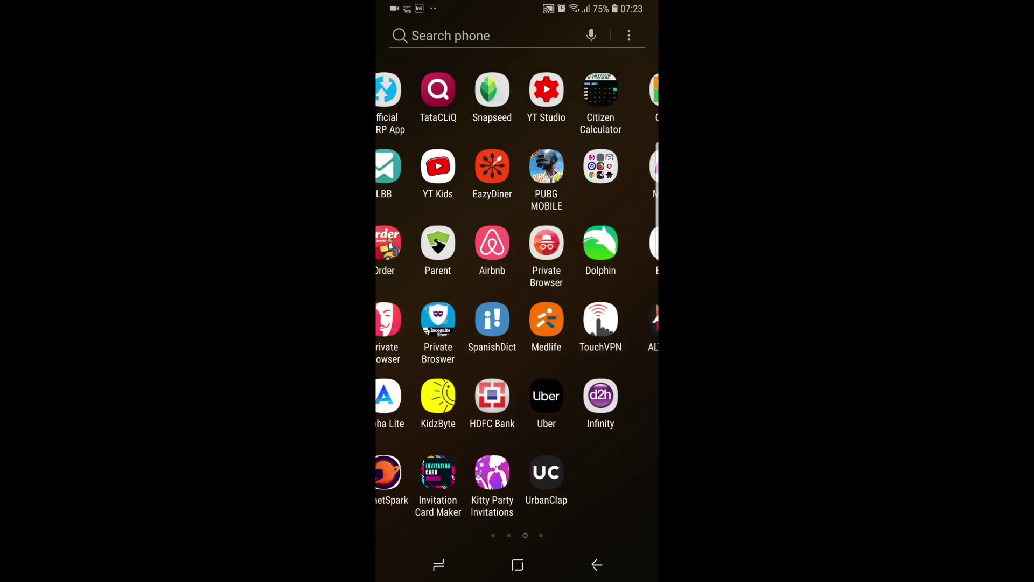
left_click_drag(436, 324, 615, 323)
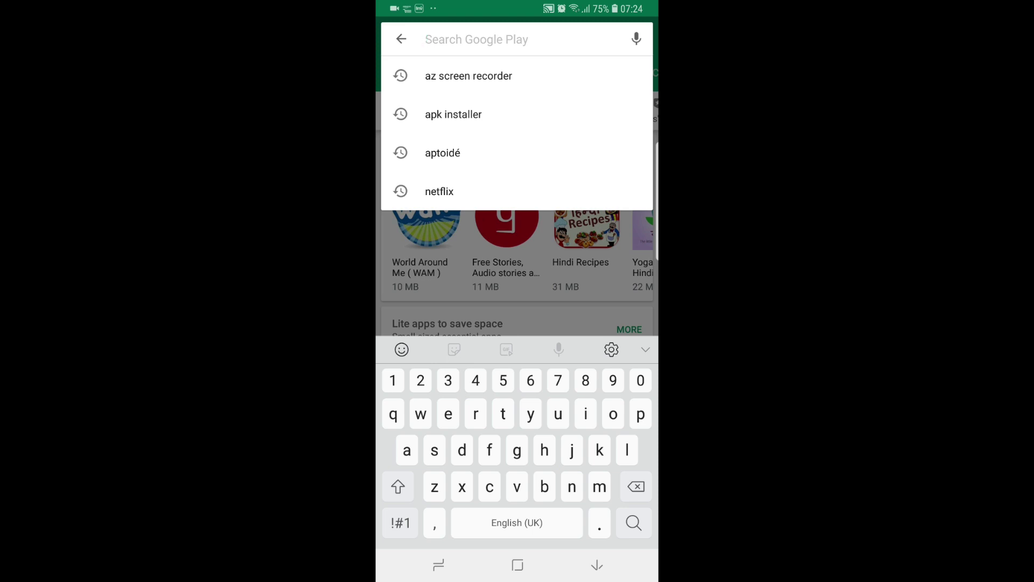
type("a")
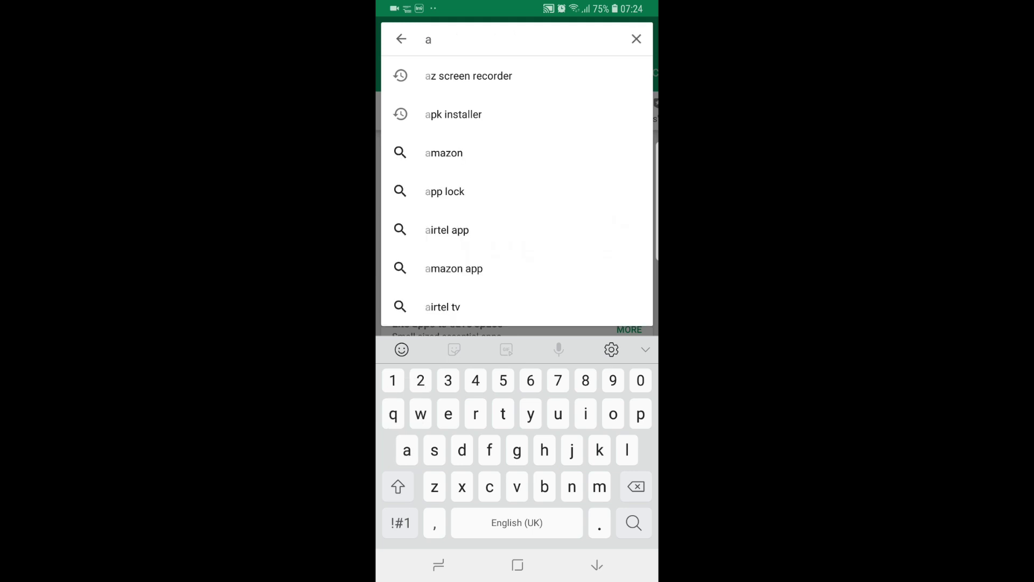
type("pk")
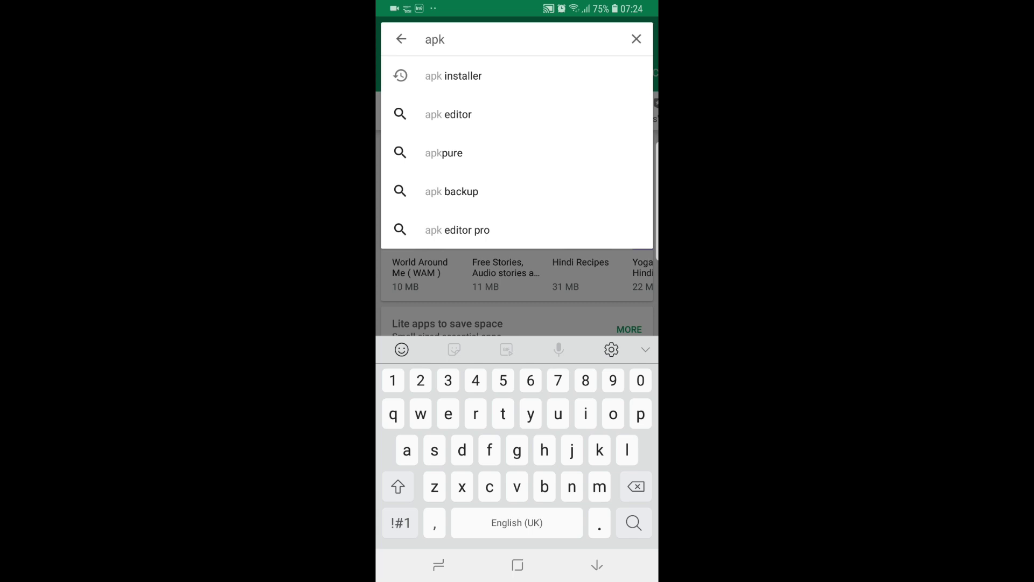
Search 'apk installer' and install Braveheart's Apk Installer from its store page
left_click(453, 75)
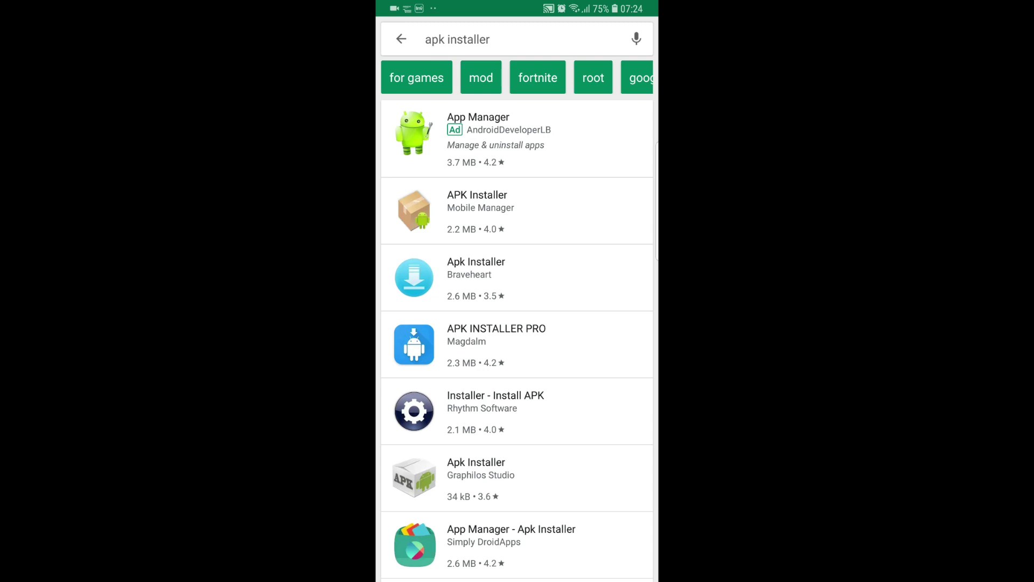
left_click(476, 275)
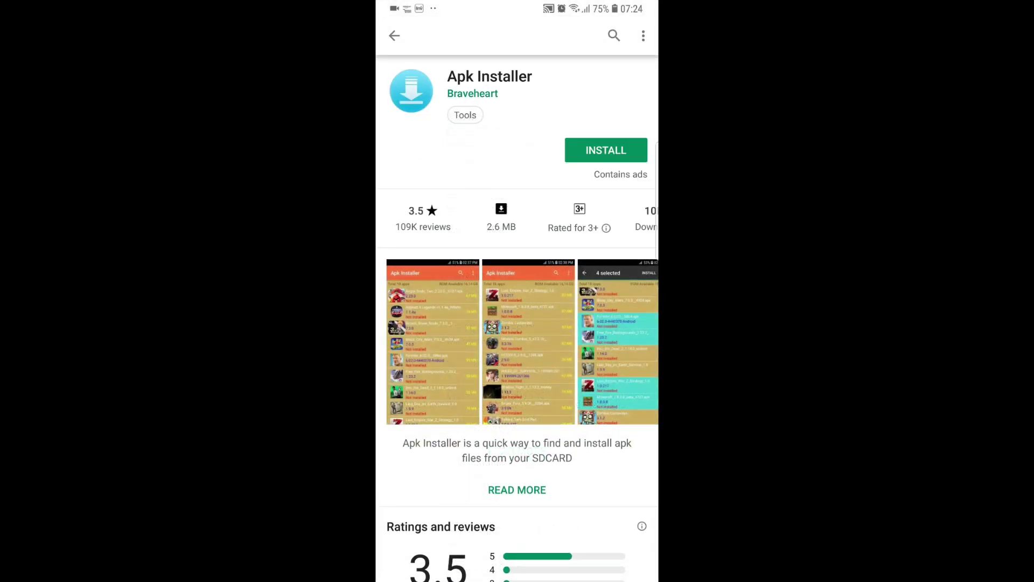
left_click(606, 150)
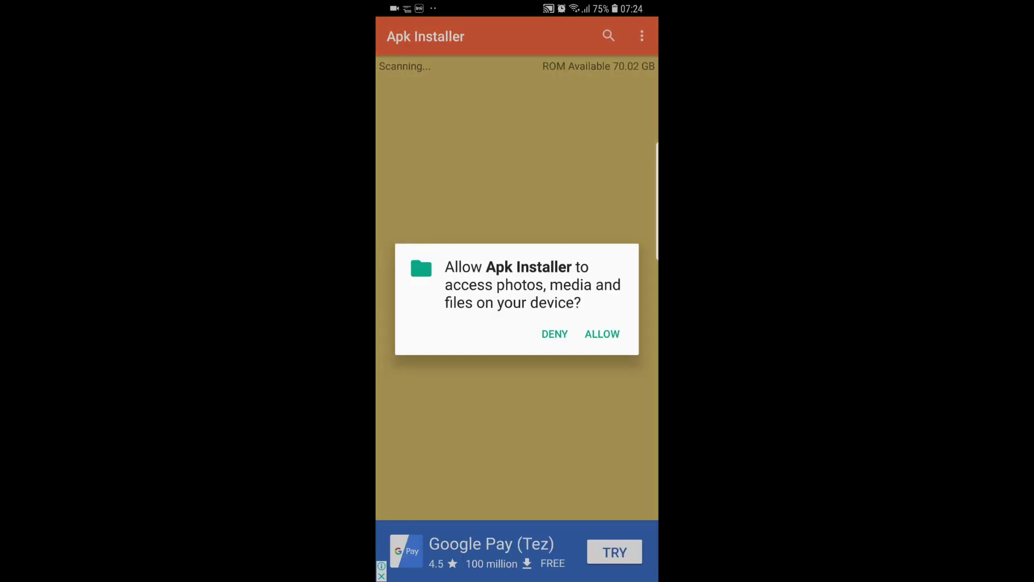
Allow Apk Installer file access and start searching its APK list for Netflix
left_click(602, 334)
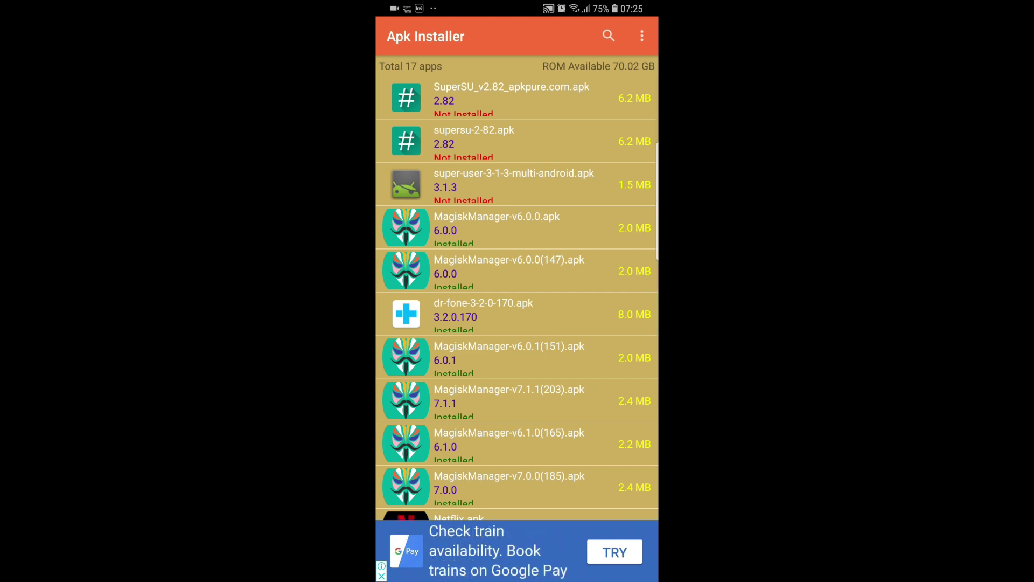
left_click(609, 36)
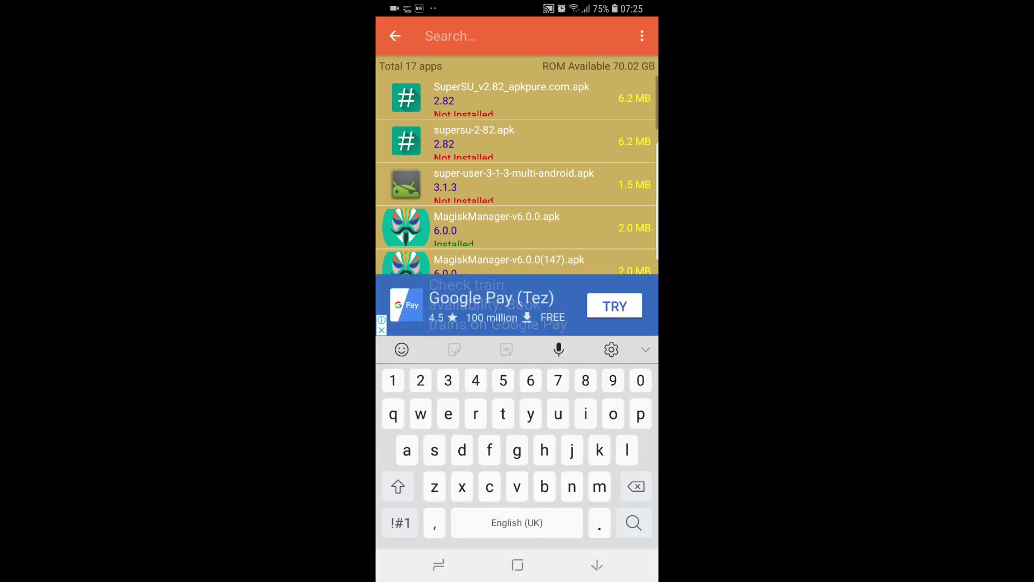
type("net")
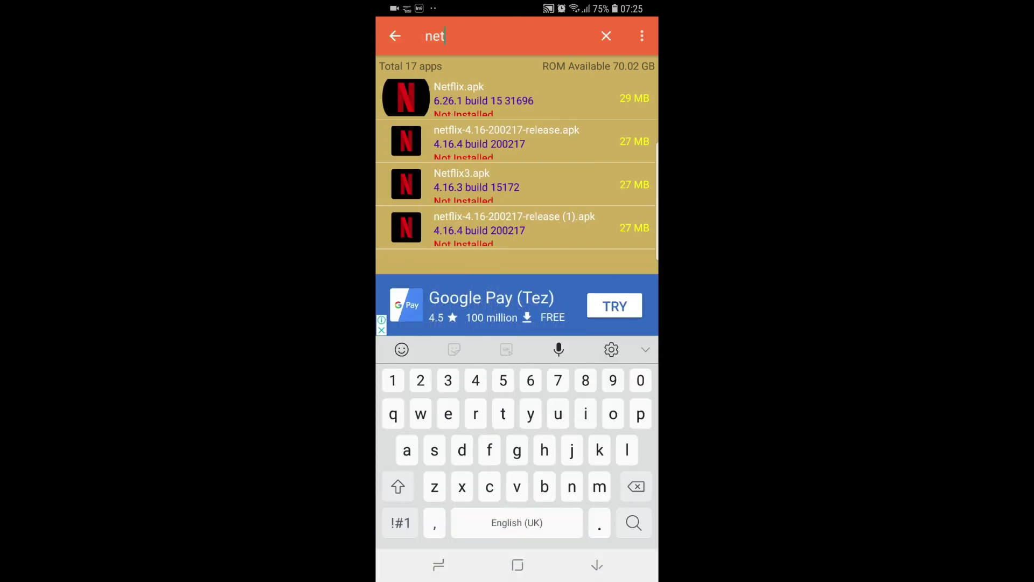
type("f")
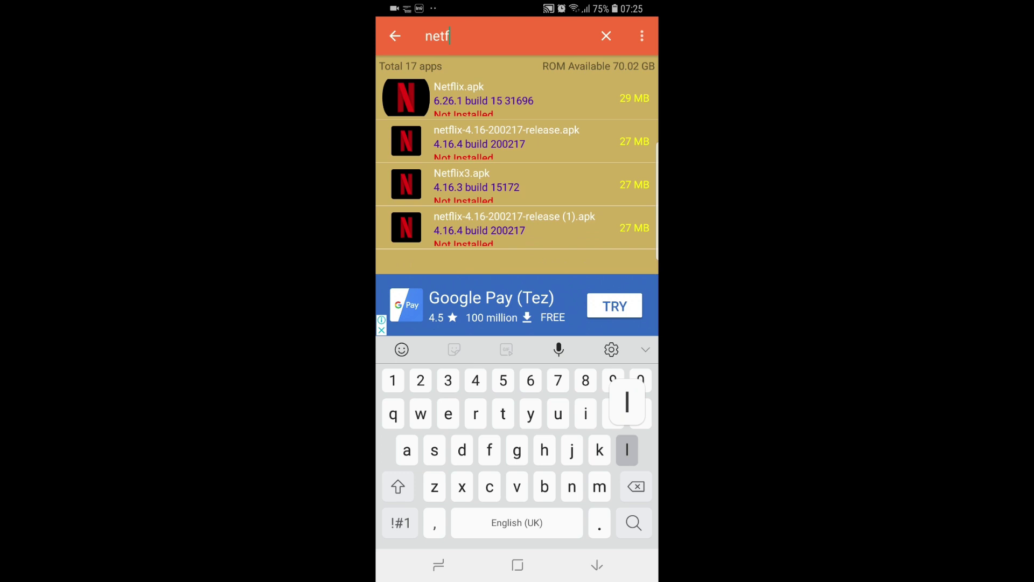
type("lix")
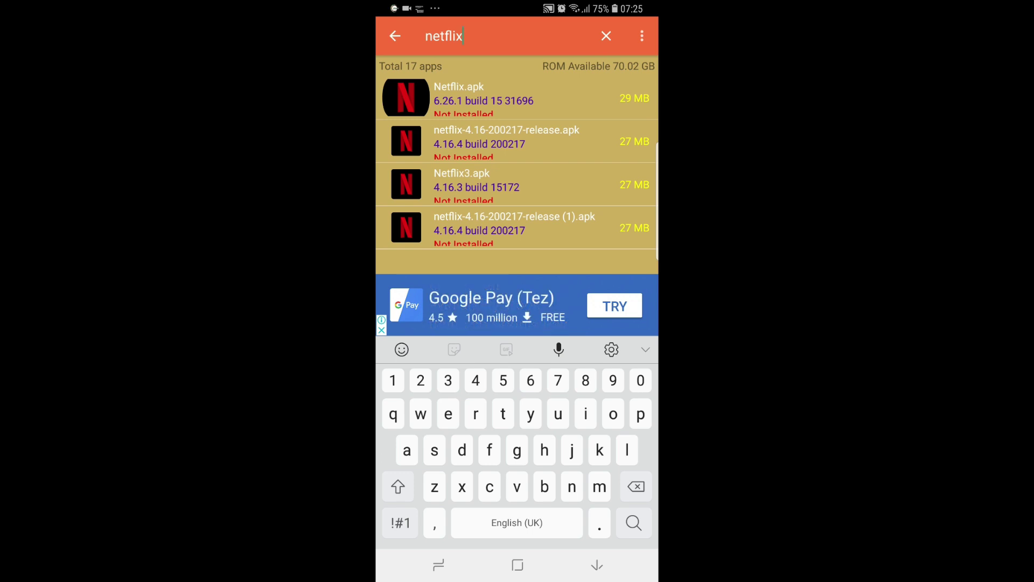
Turn on unknown-app installs for Apk Installer from a Netflix APK, then return to its install prompt
left_click(484, 97)
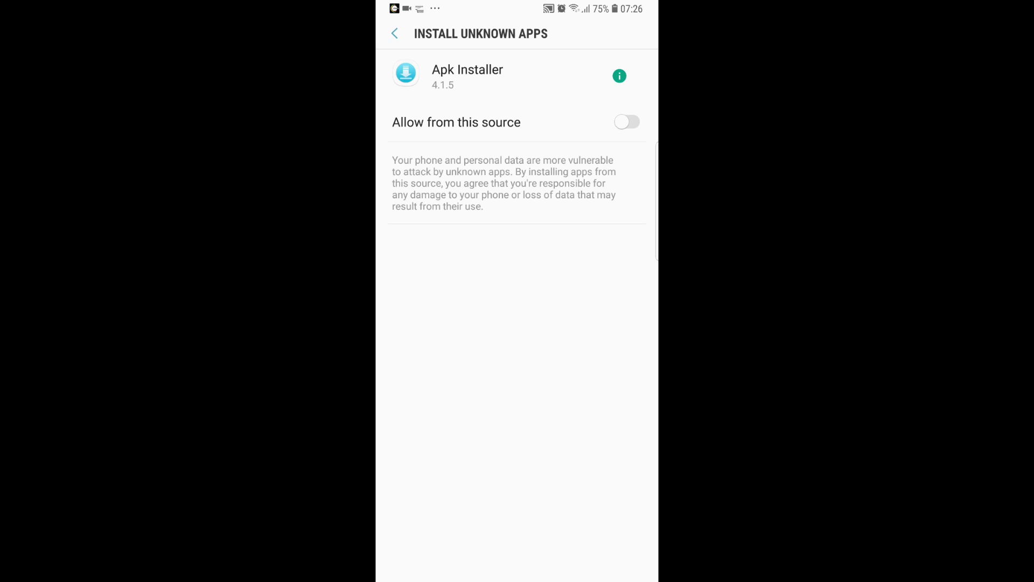
left_click(628, 122)
left_click(394, 33)
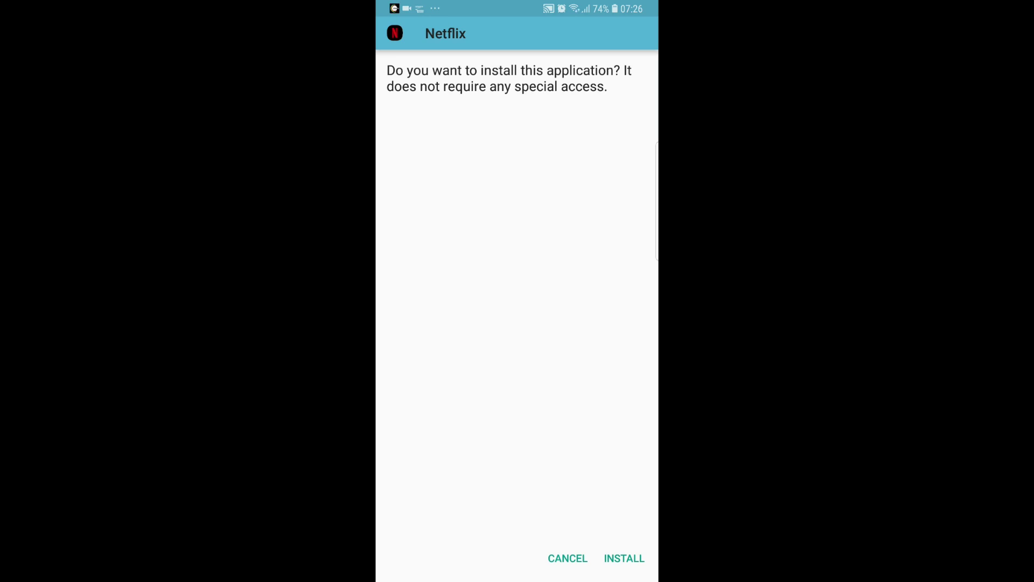
Confirm installing the older Netflix APK
left_click(624, 557)
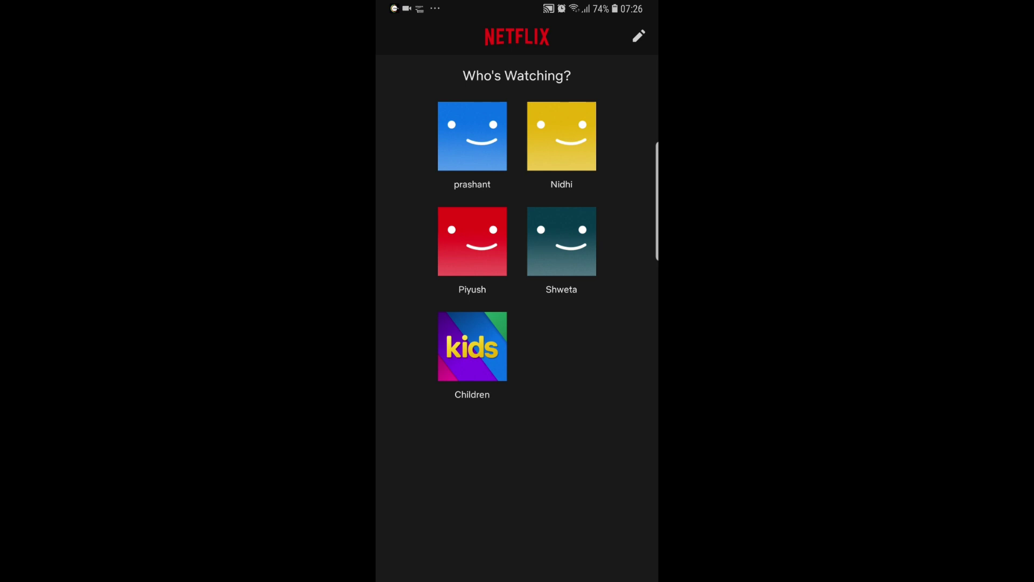
Choose the first Netflix profile and dismiss the Download & Go prompt
left_click(471, 136)
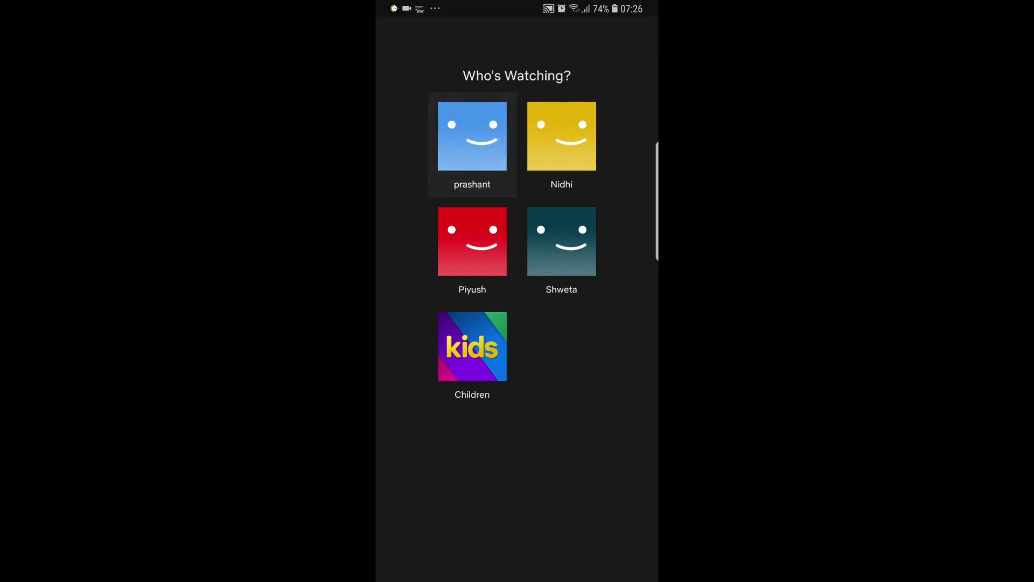
left_click(517, 452)
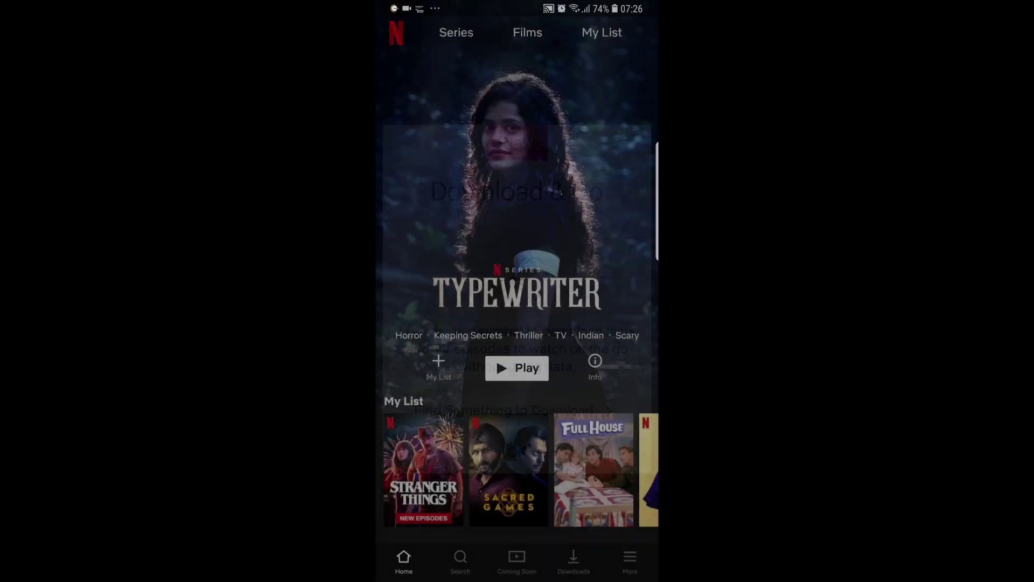